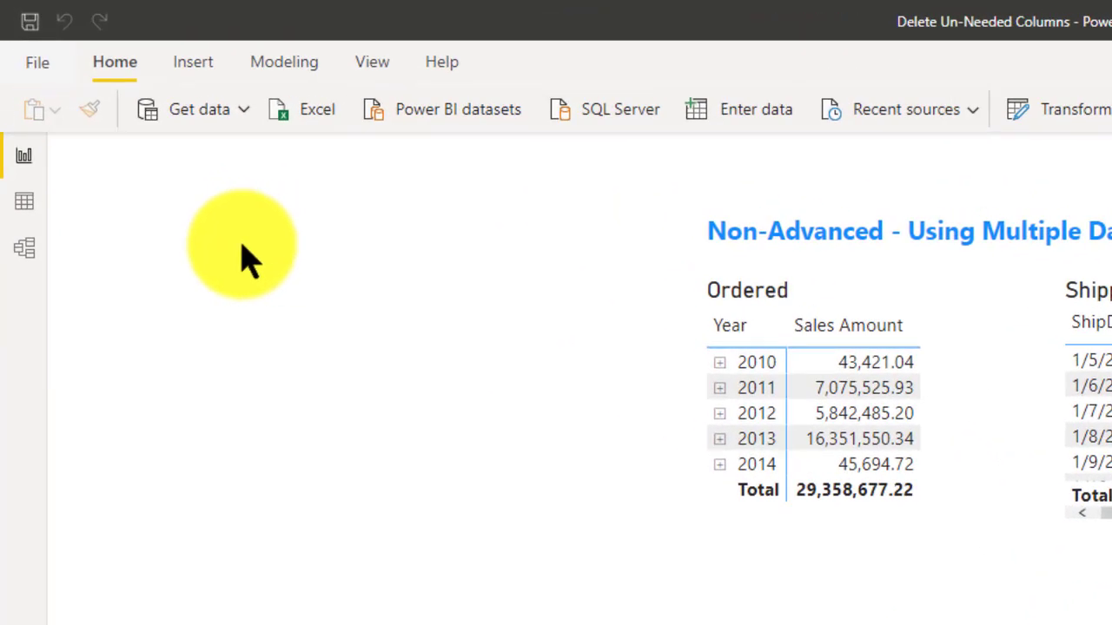
- Review the table relationships in the model diagram, including DueDateKey in FactInternetSales, and display the DimCustomer table's data
{"action": "left_click", "coordinate": [25, 252]}
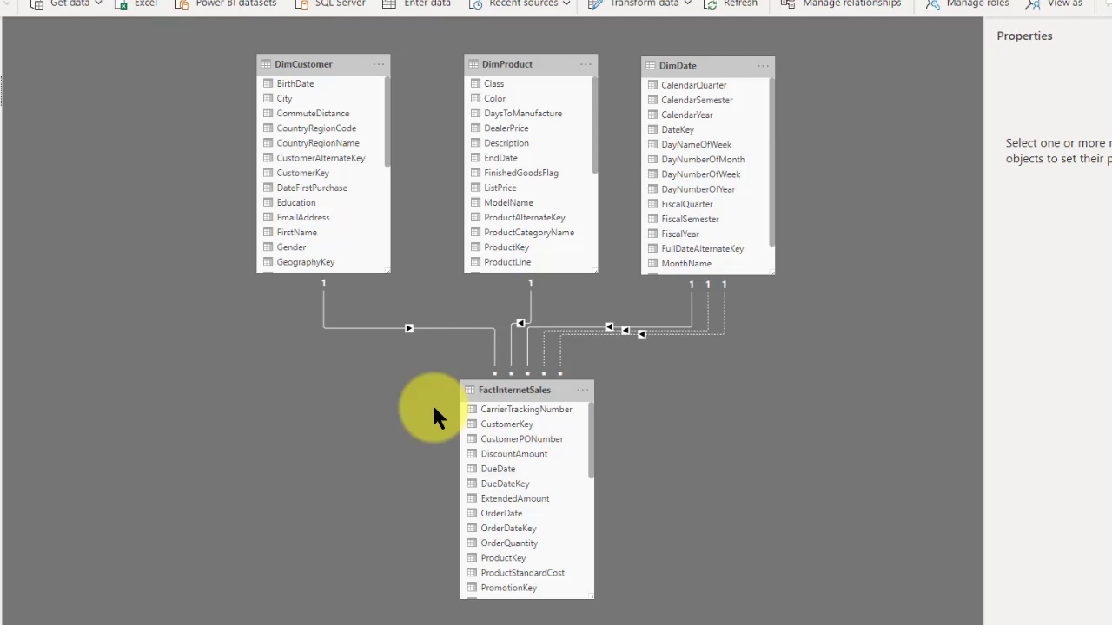
{"action": "left_click", "coordinate": [505, 481]}
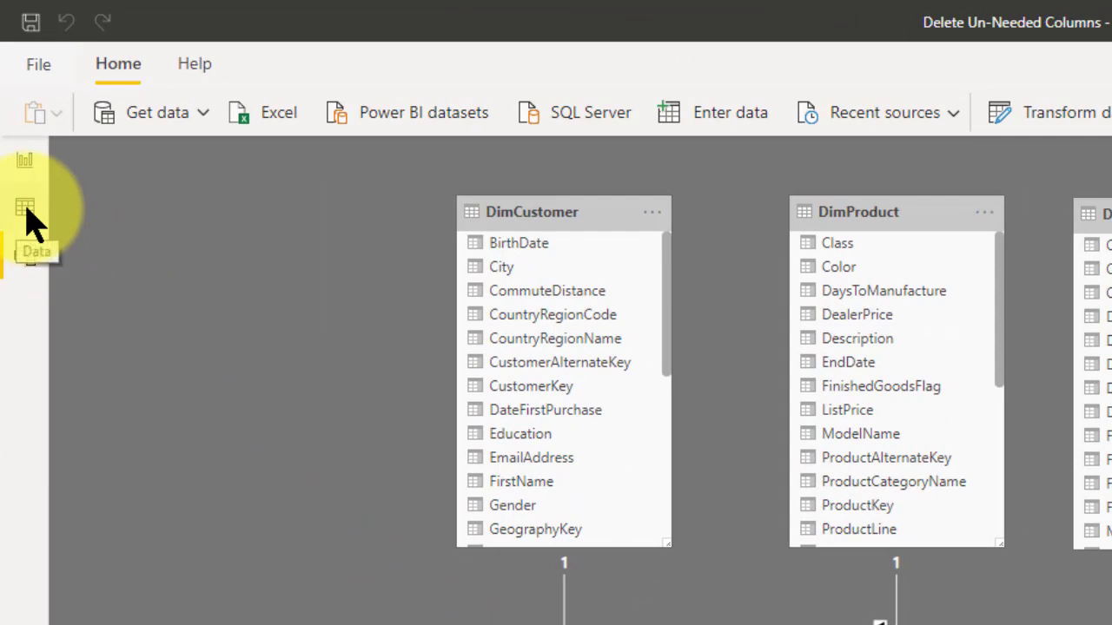
{"action": "left_click", "coordinate": [25, 208]}
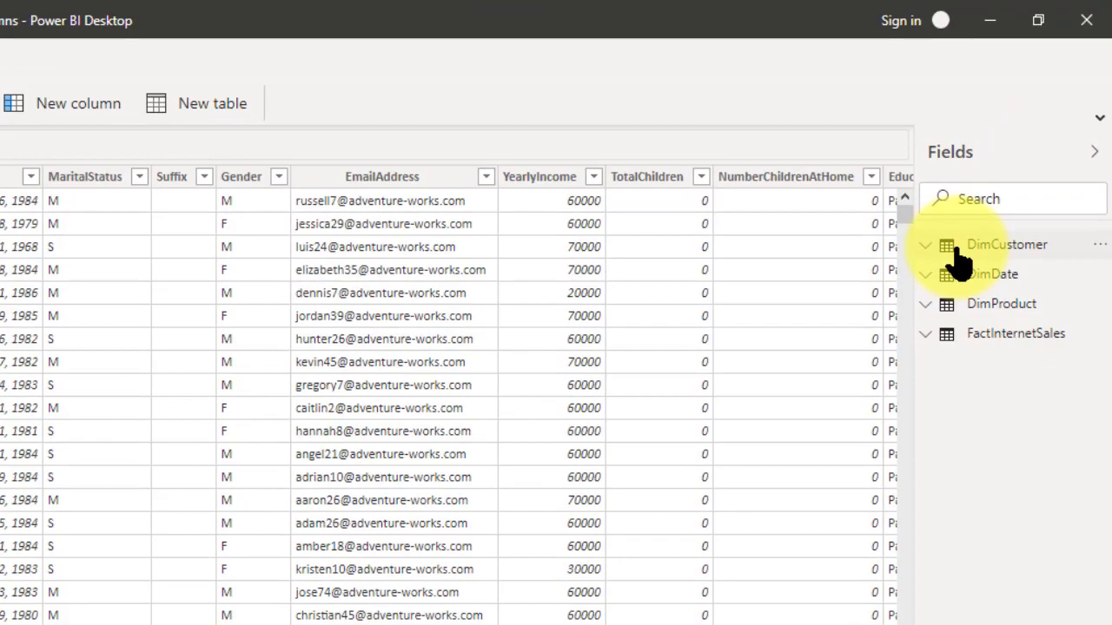
{"action": "left_click", "coordinate": [958, 254]}
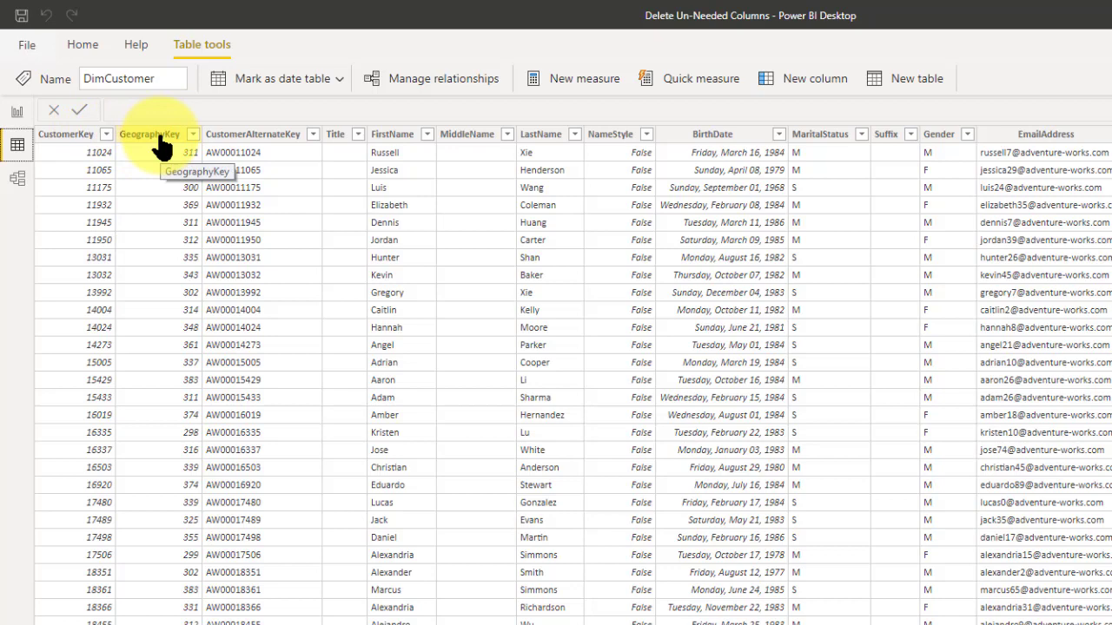
- Check the model diagram for relationships using GeographyKey and delete the GeographyKey column from DimCustomer
{"action": "left_click", "coordinate": [13, 182]}
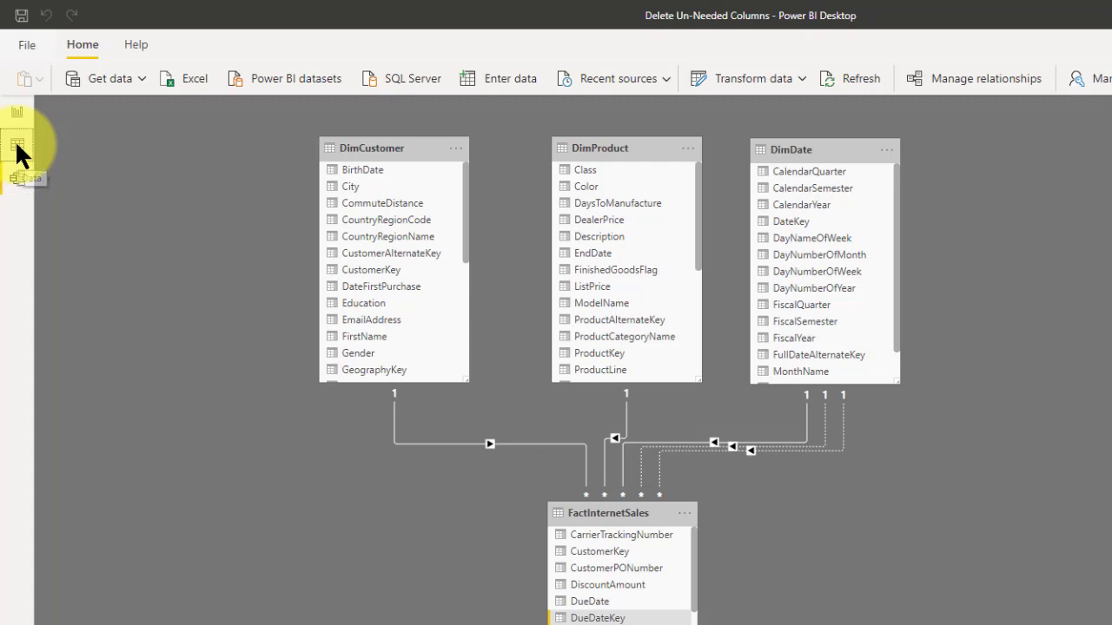
{"action": "left_click", "coordinate": [15, 142]}
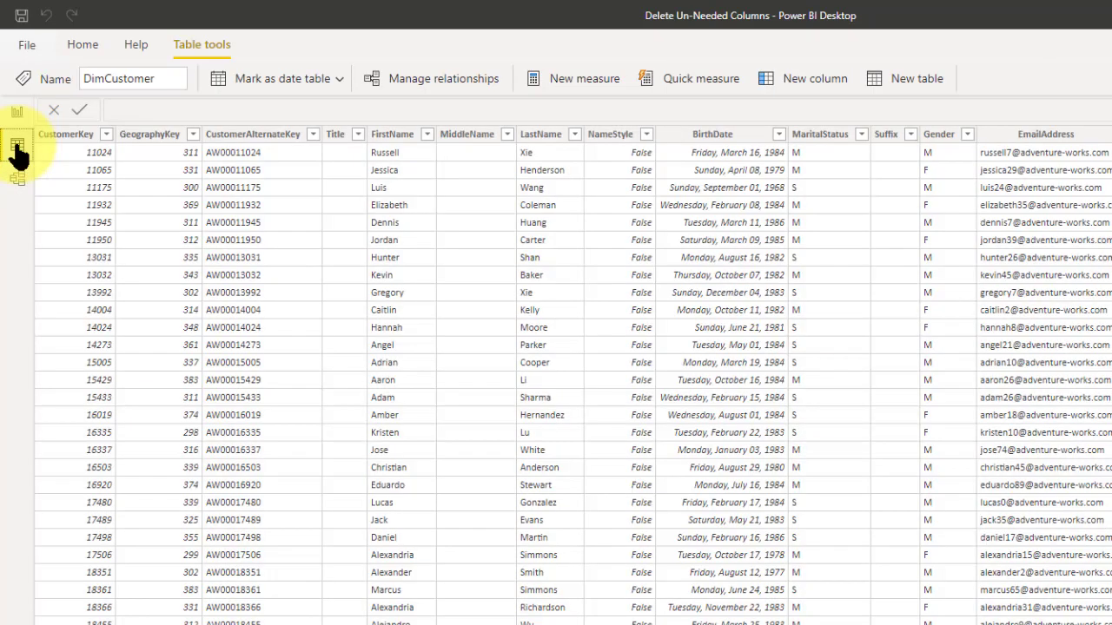
{"action": "left_click", "coordinate": [187, 136]}
{"action": "left_click", "coordinate": [192, 135]}
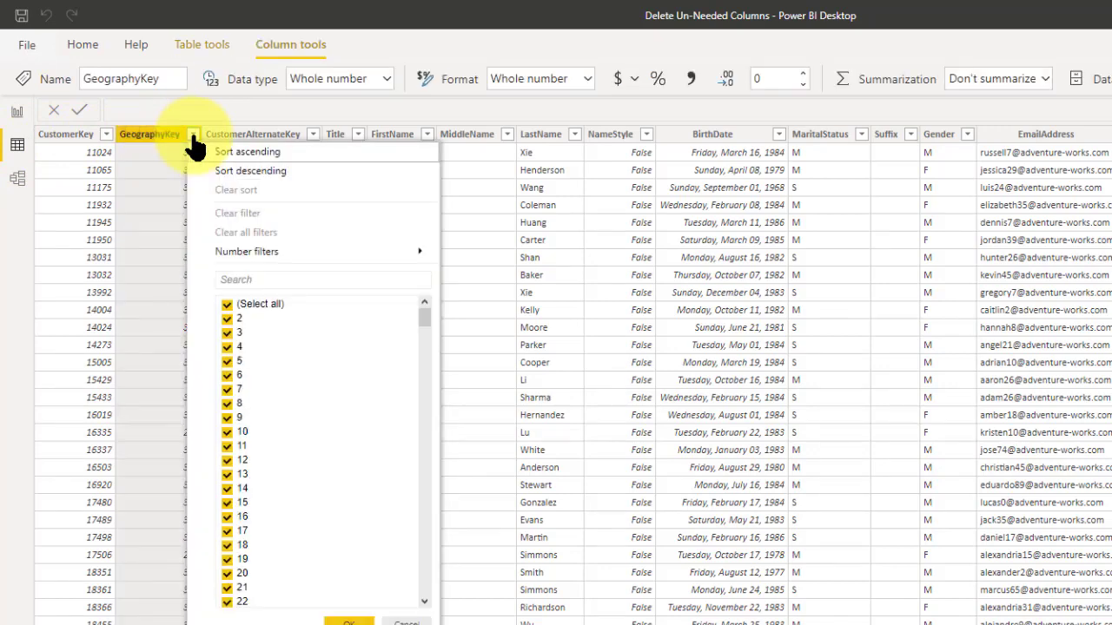
{"action": "right_click", "coordinate": [171, 139]}
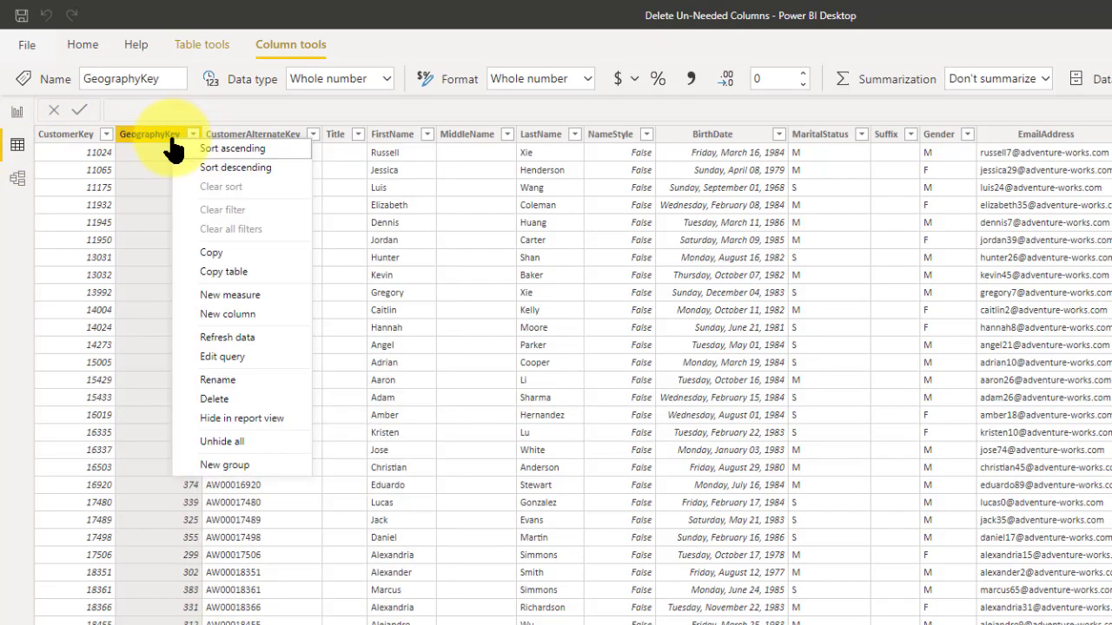
{"action": "left_click", "coordinate": [226, 397]}
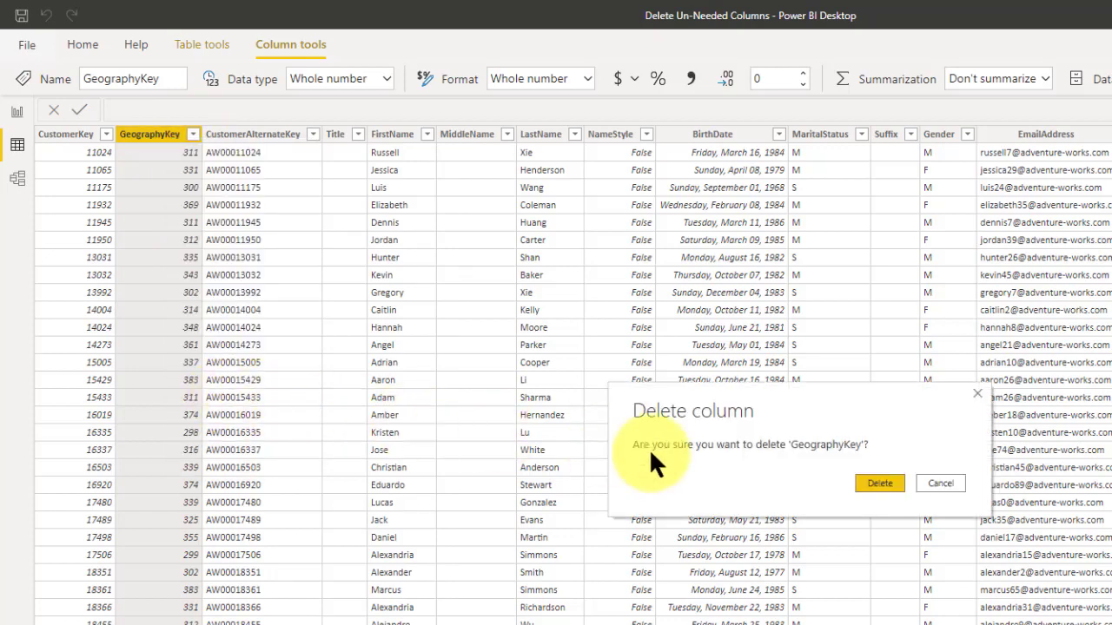
{"action": "left_click", "coordinate": [878, 483]}
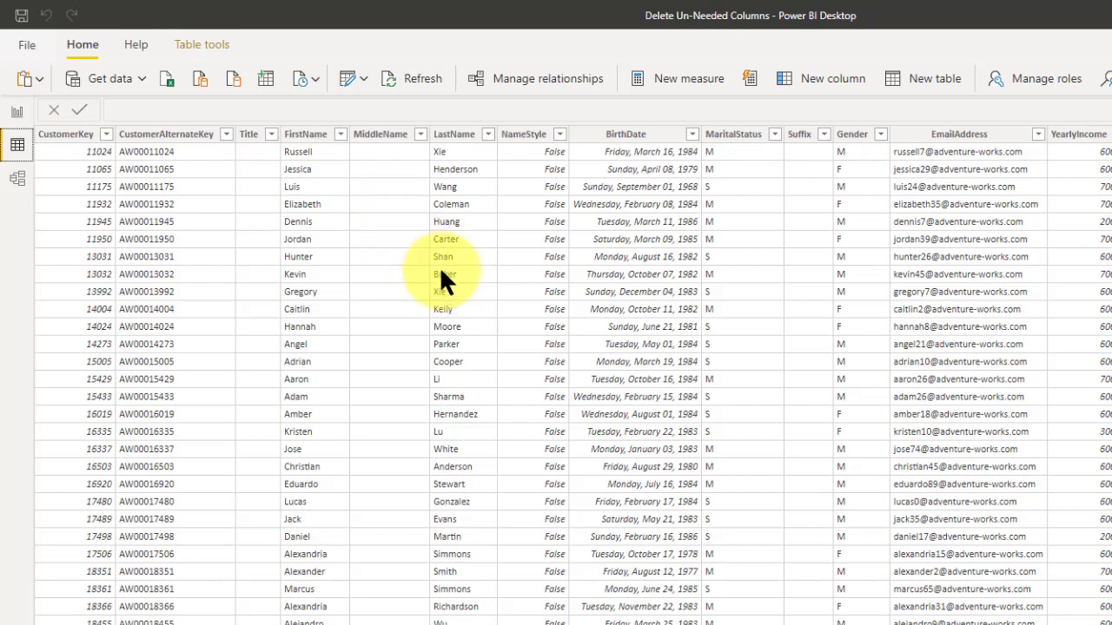
- Delete the Title column from the DimCustomer table
{"action": "left_click", "coordinate": [250, 136]}
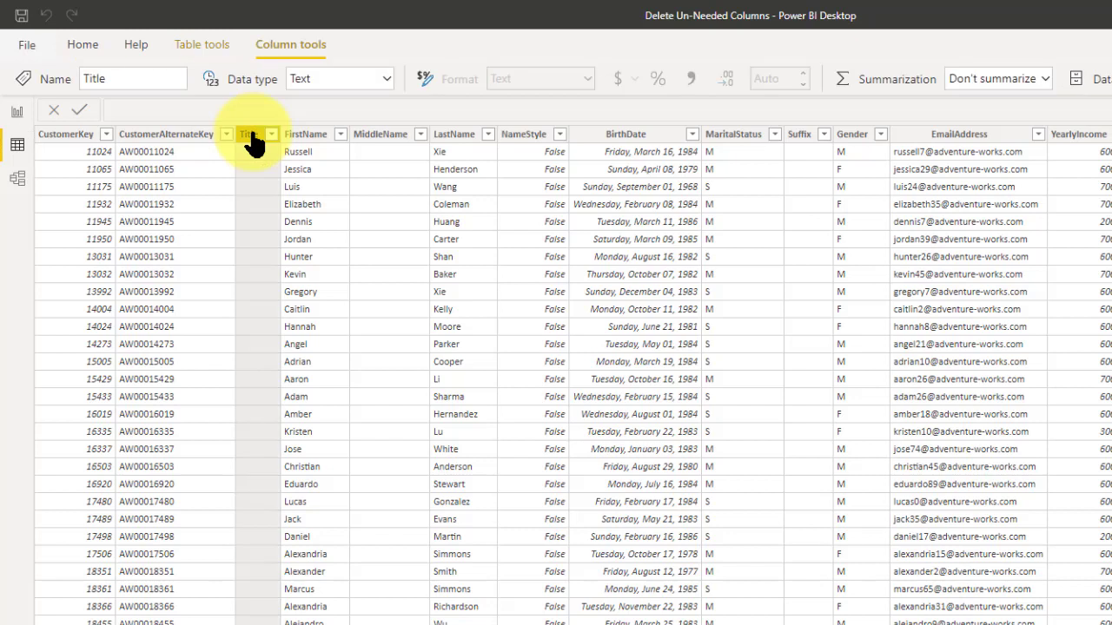
{"action": "right_click", "coordinate": [251, 136]}
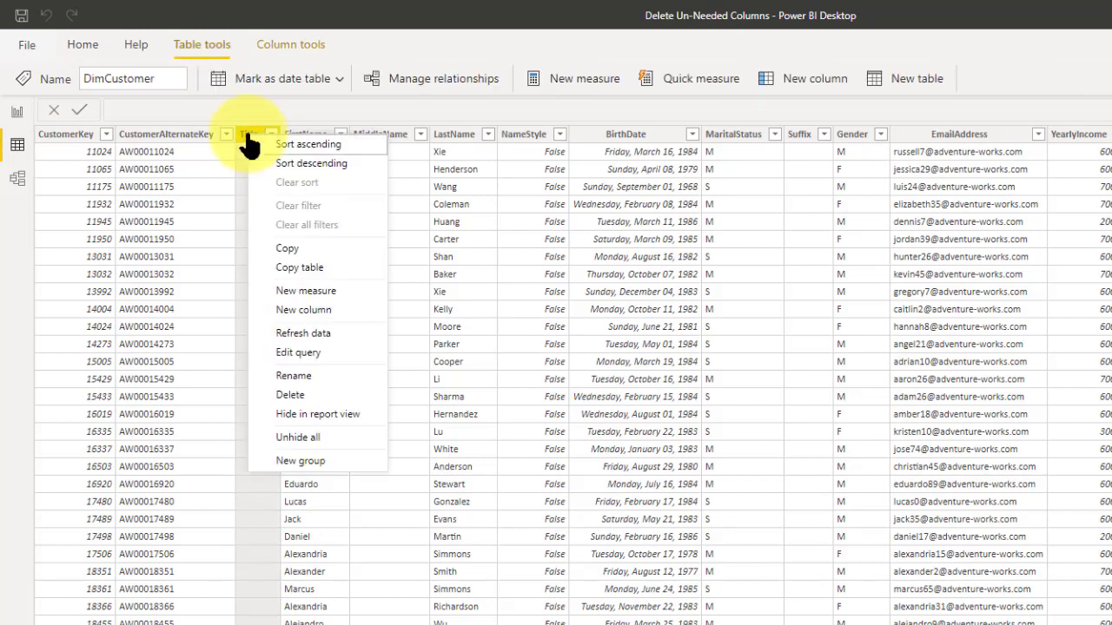
{"action": "left_click", "coordinate": [294, 392]}
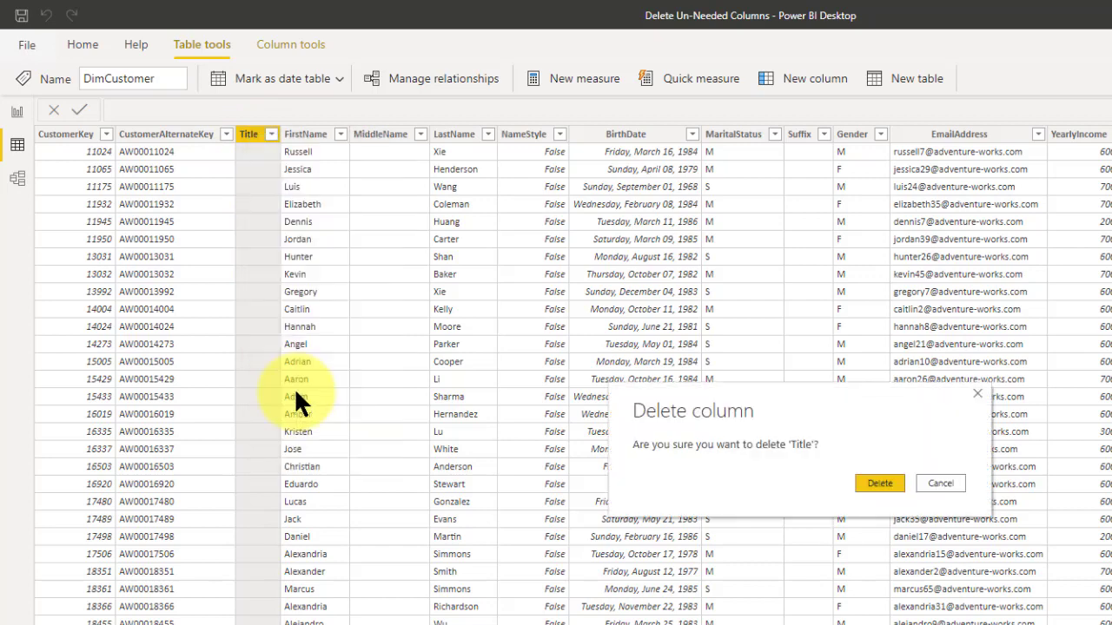
{"action": "left_click", "coordinate": [879, 483]}
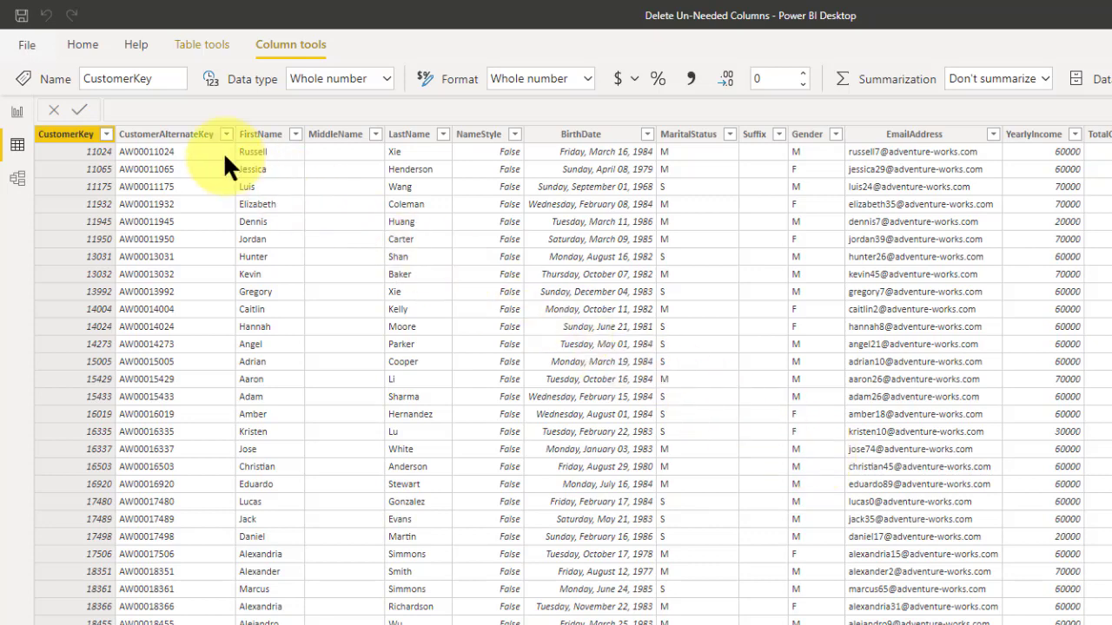
{"action": "right_click", "coordinate": [174, 142]}
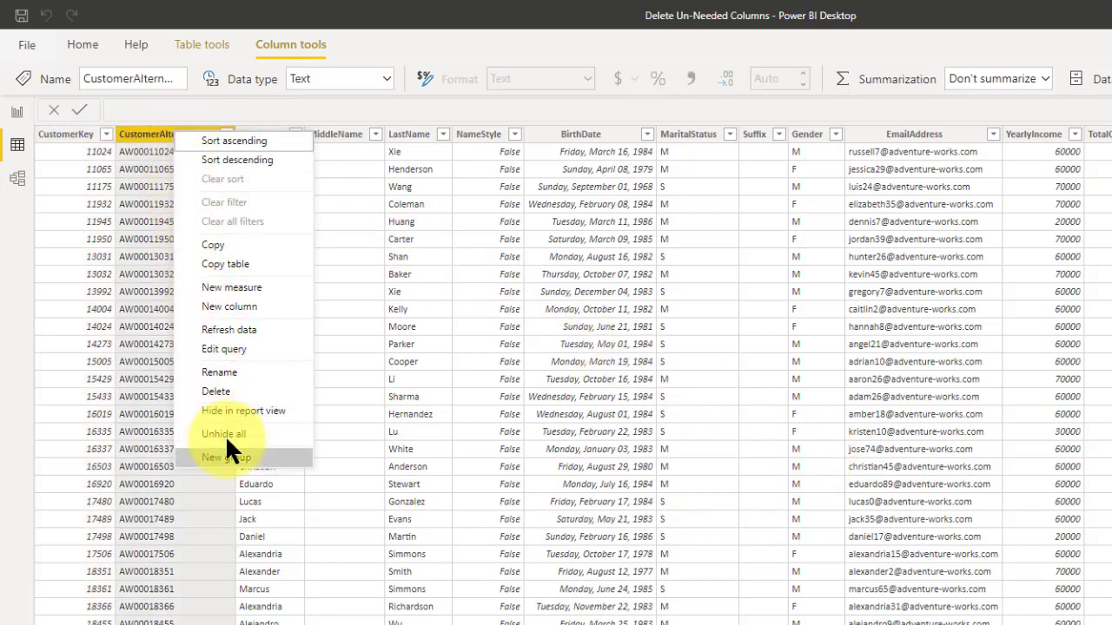
{"action": "key", "text": "Up"}
{"action": "key", "text": "Up"}
{"action": "key", "text": "Up"}
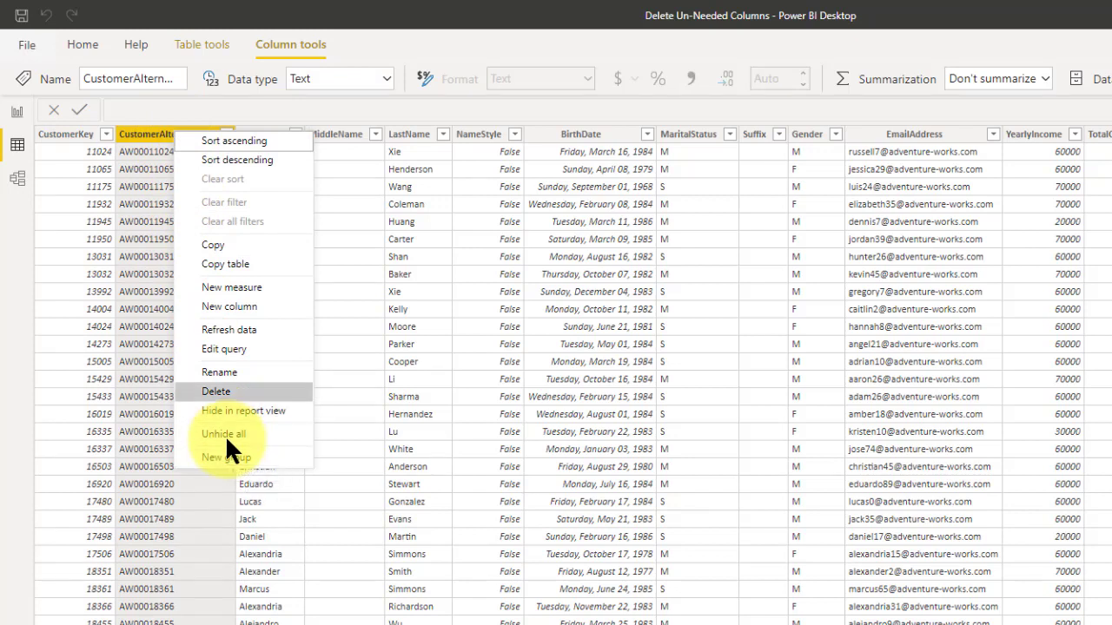
{"action": "key", "text": "Up"}
{"action": "key", "text": "Up"}
{"action": "key", "text": "Up"}
{"action": "key", "text": "Up"}
{"action": "key", "text": "Up"}
{"action": "key", "text": "Up"}
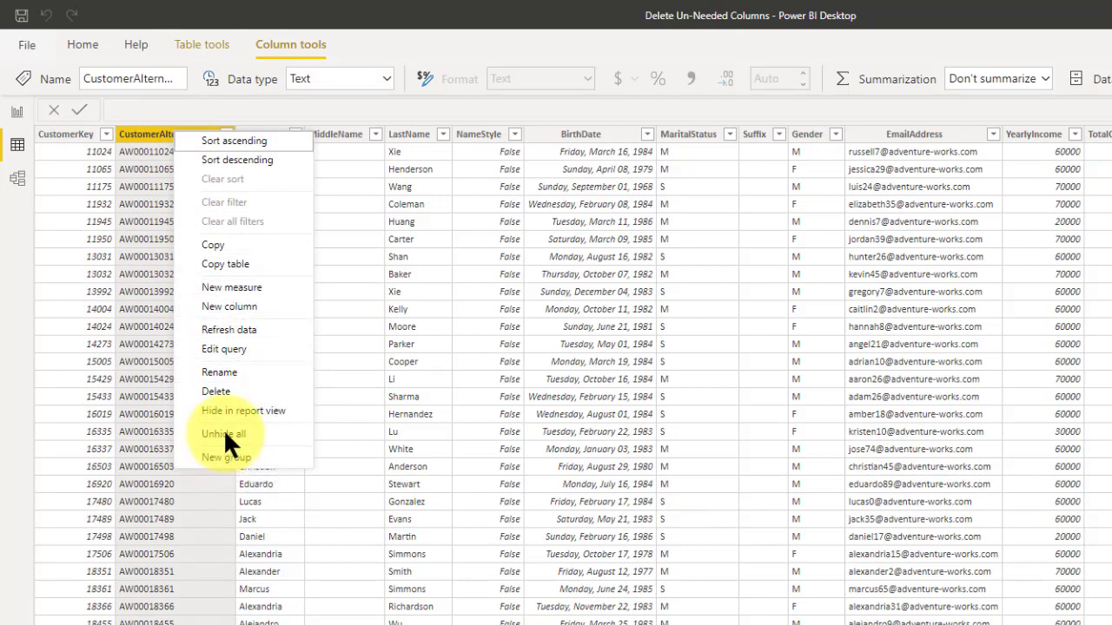
{"action": "key", "text": "Escape"}
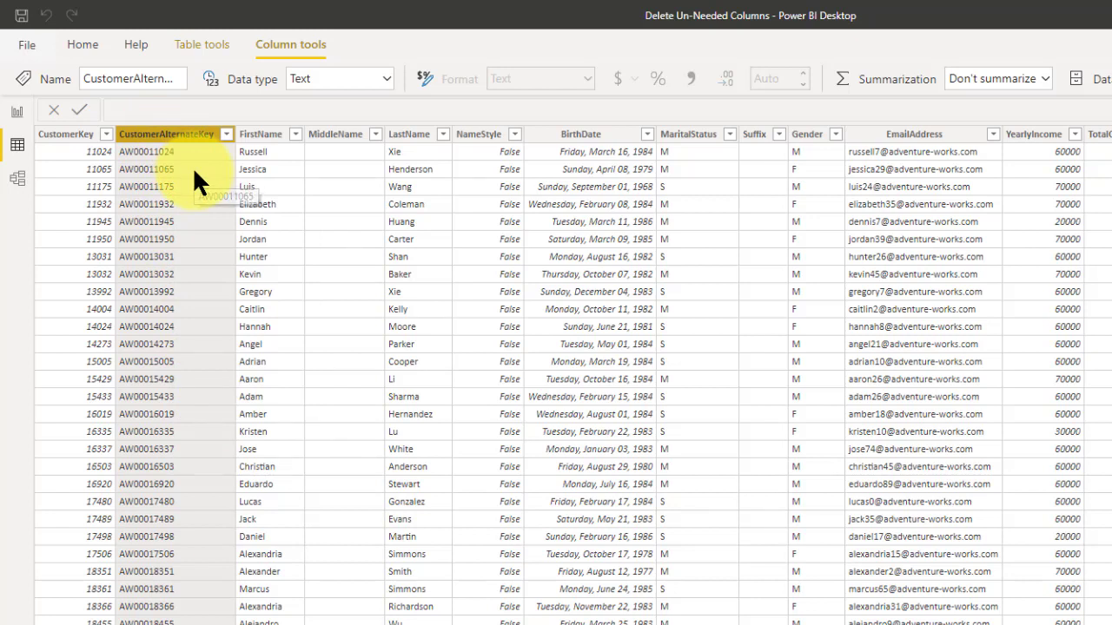
{"action": "key", "text": "Escape"}
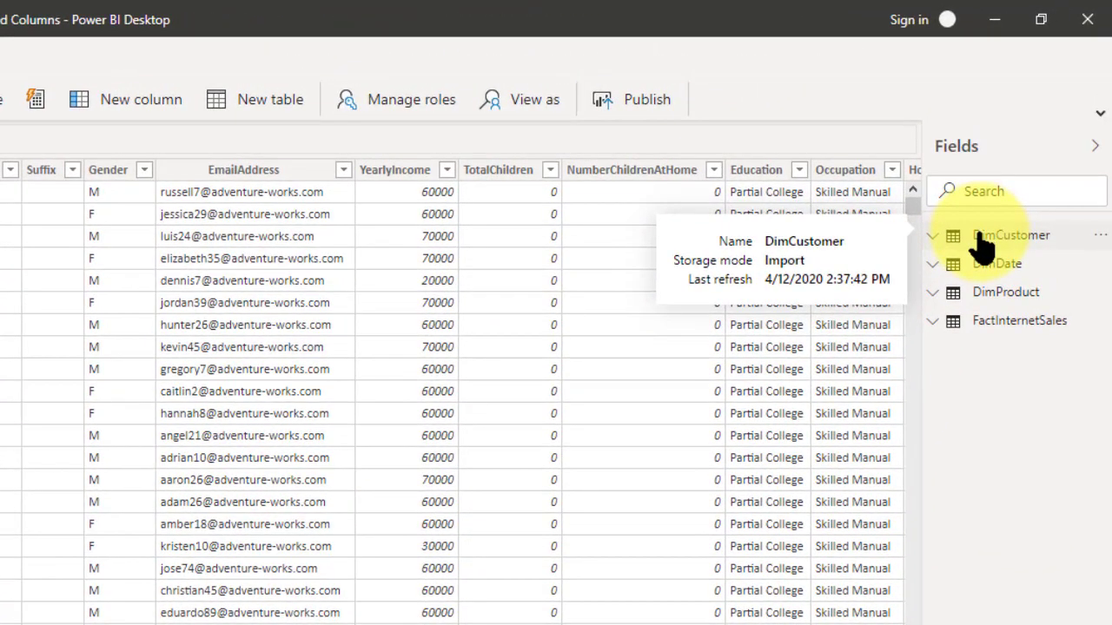
- Open the Power Query Editor and show the DimCustomer query's code in the Advanced Editor
{"action": "left_click", "coordinate": [978, 246]}
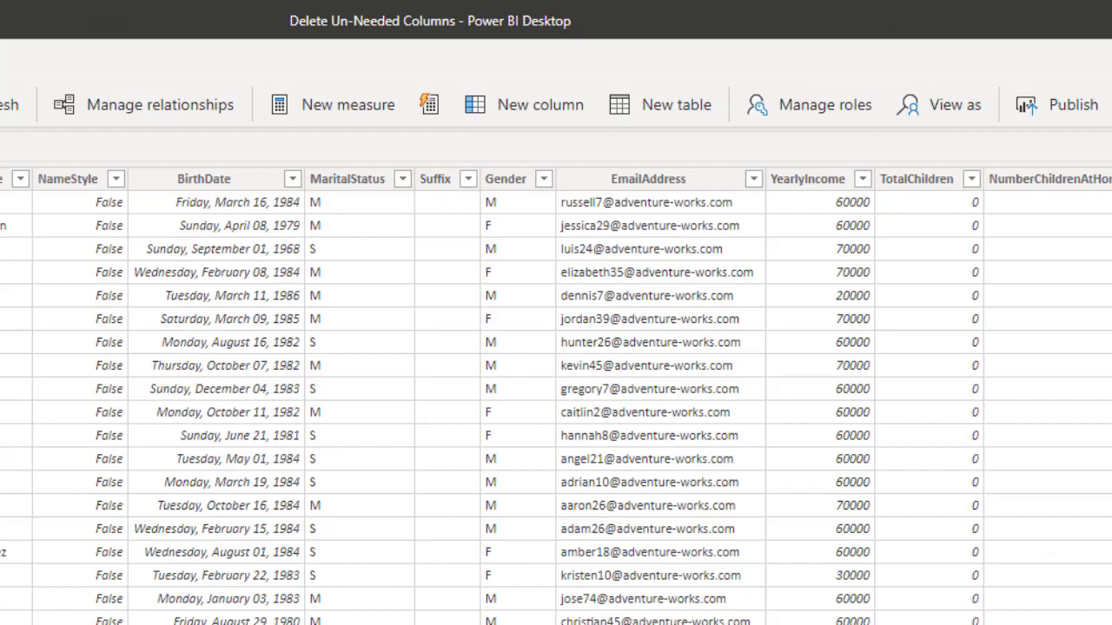
{"action": "left_click", "coordinate": [452, 118]}
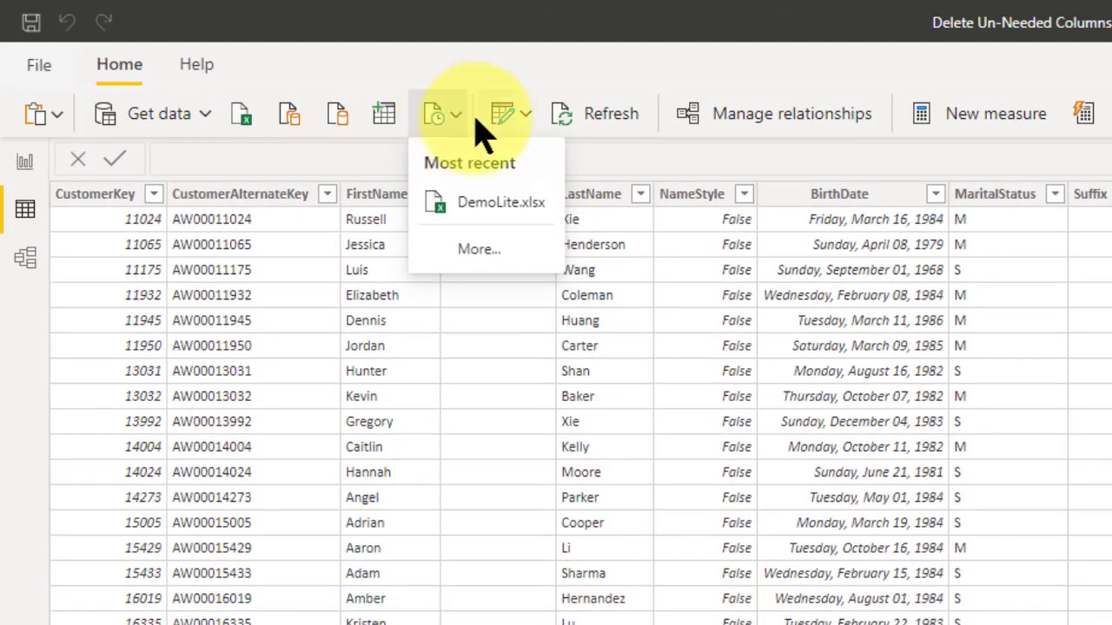
{"action": "left_click", "coordinate": [520, 122]}
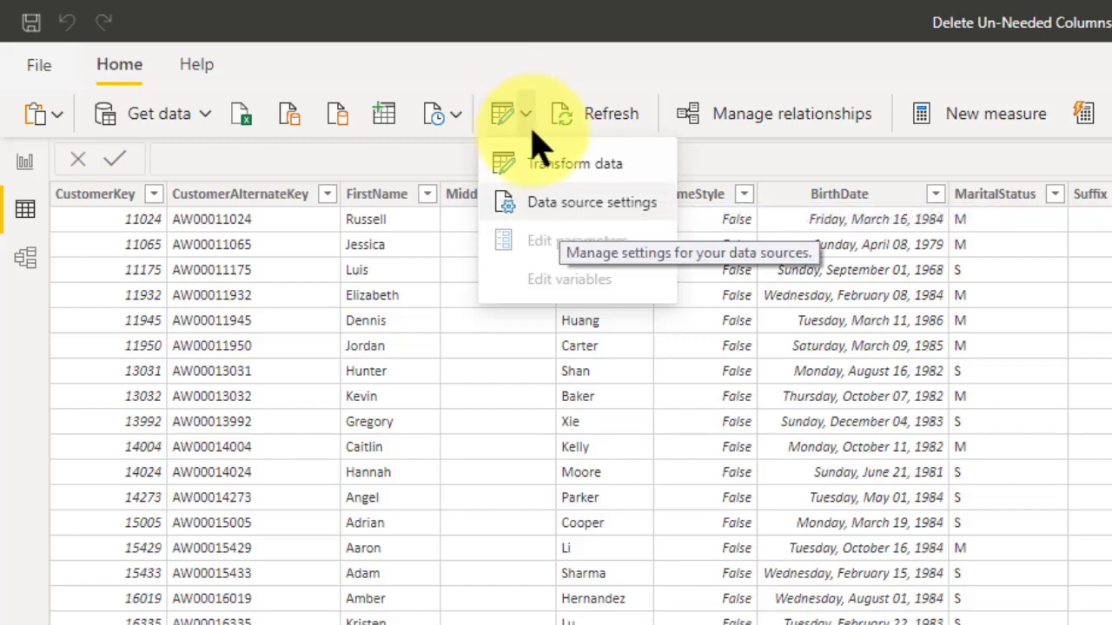
{"action": "left_click", "coordinate": [577, 169]}
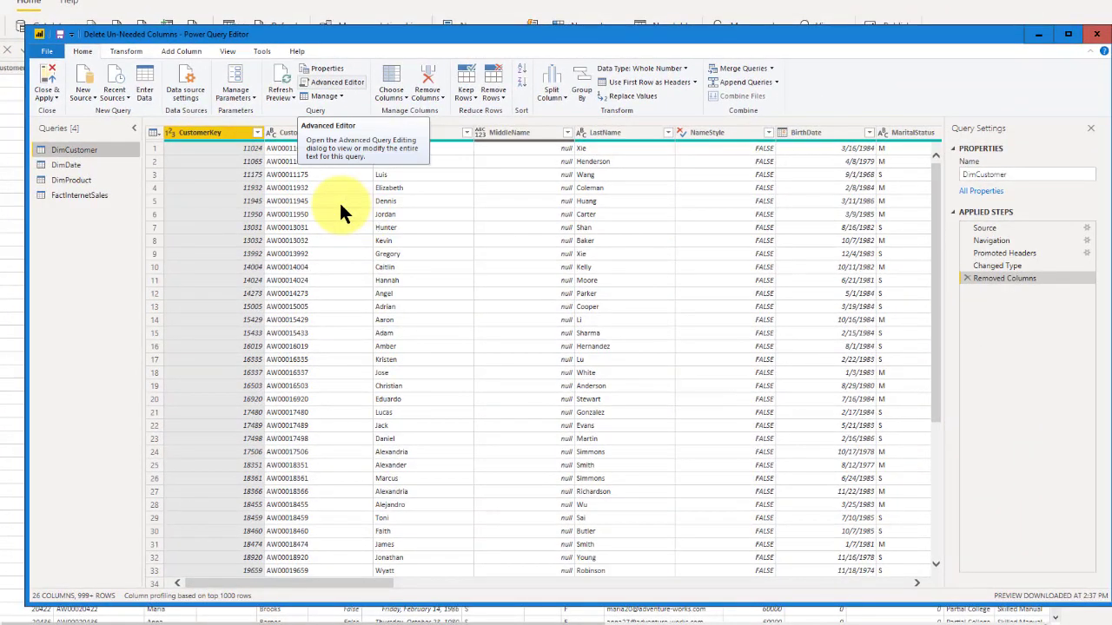
{"action": "left_click", "coordinate": [92, 147]}
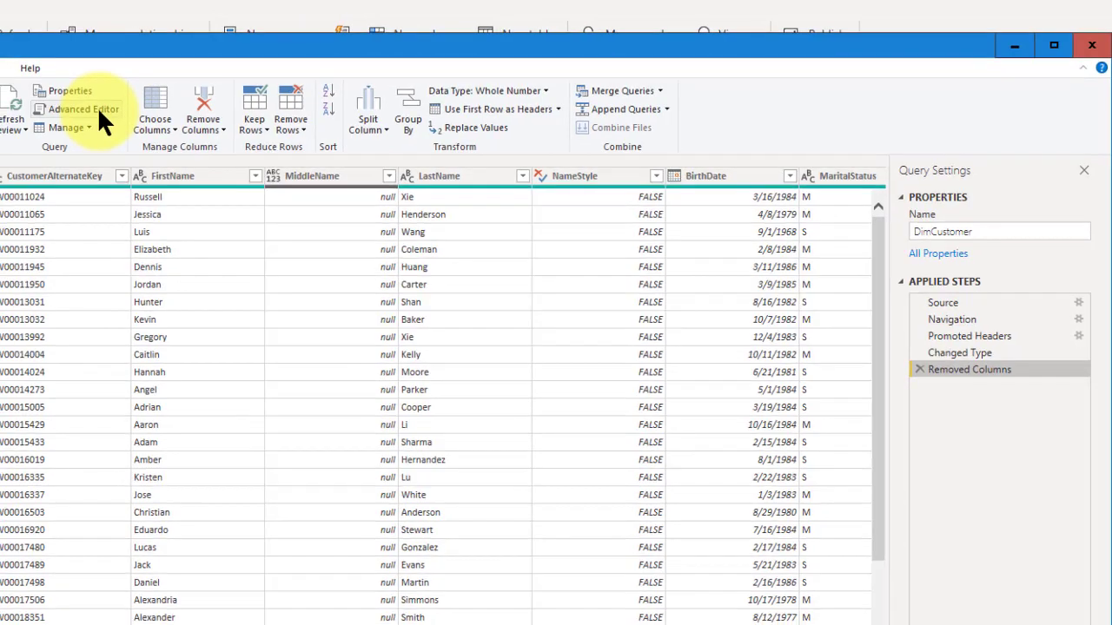
{"action": "left_click", "coordinate": [97, 109]}
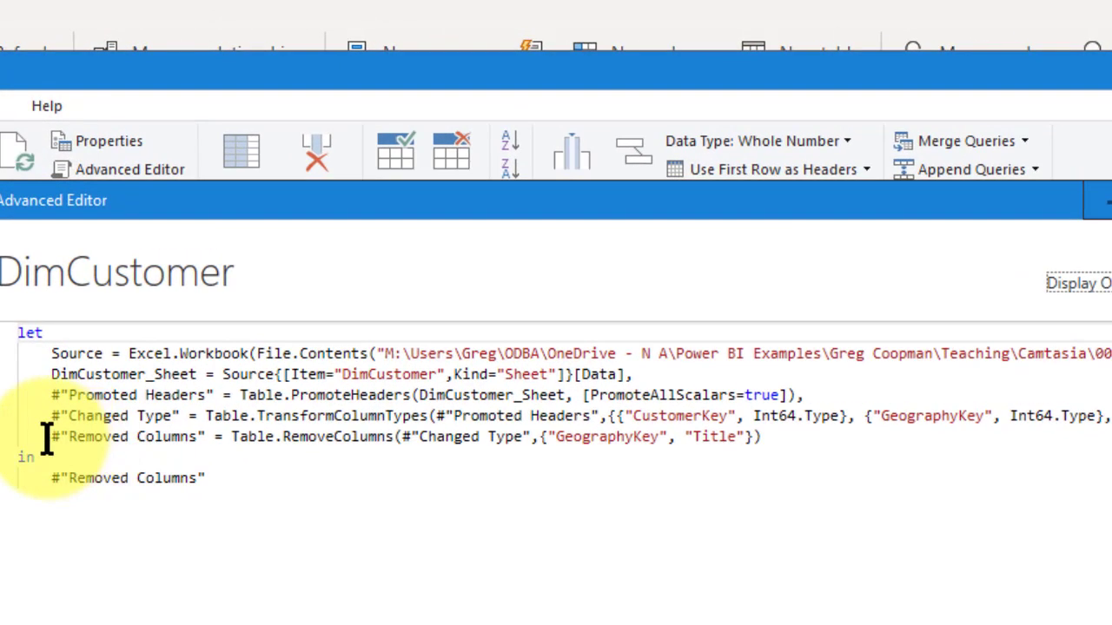
- Restore the Title column by removing "Title" from the Table.RemoveColumns list in the DimCustomer query, and apply the change
{"action": "left_click_drag", "start_coordinate": [30, 286], "coordinate": [141, 274]}
{"action": "left_click_drag", "start_coordinate": [217, 426], "coordinate": [781, 452]}
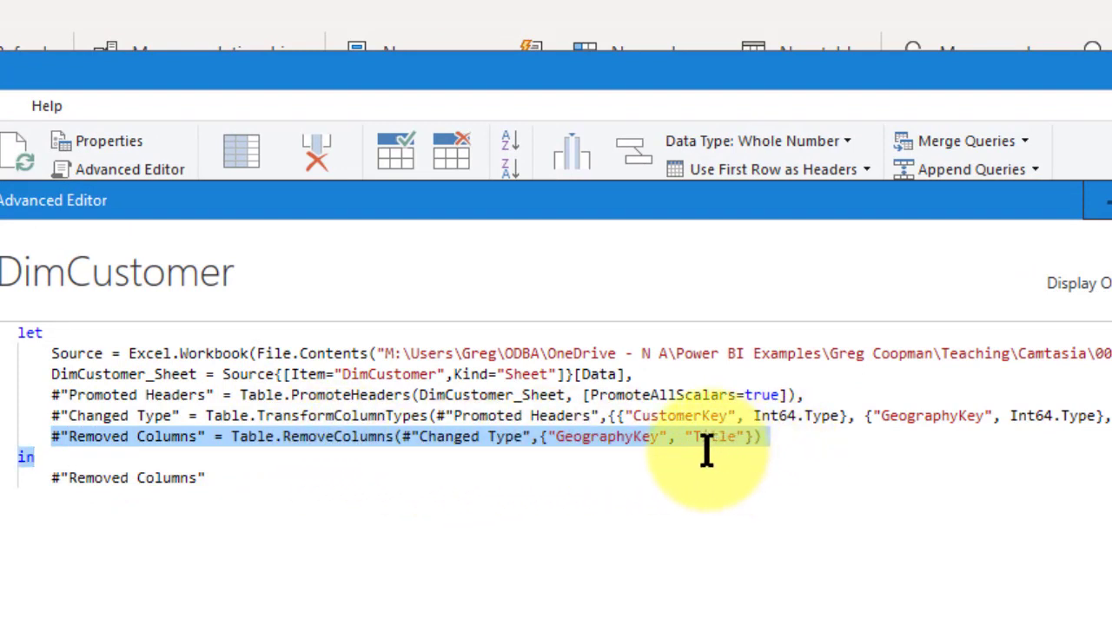
{"action": "left_click", "coordinate": [699, 538]}
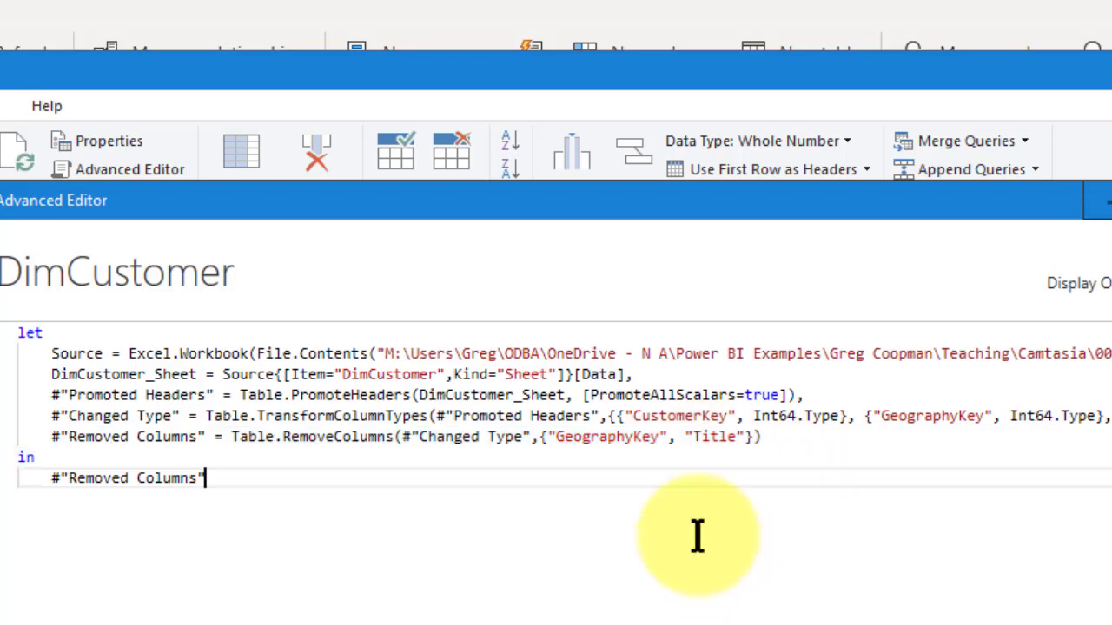
{"action": "left_click", "coordinate": [668, 443]}
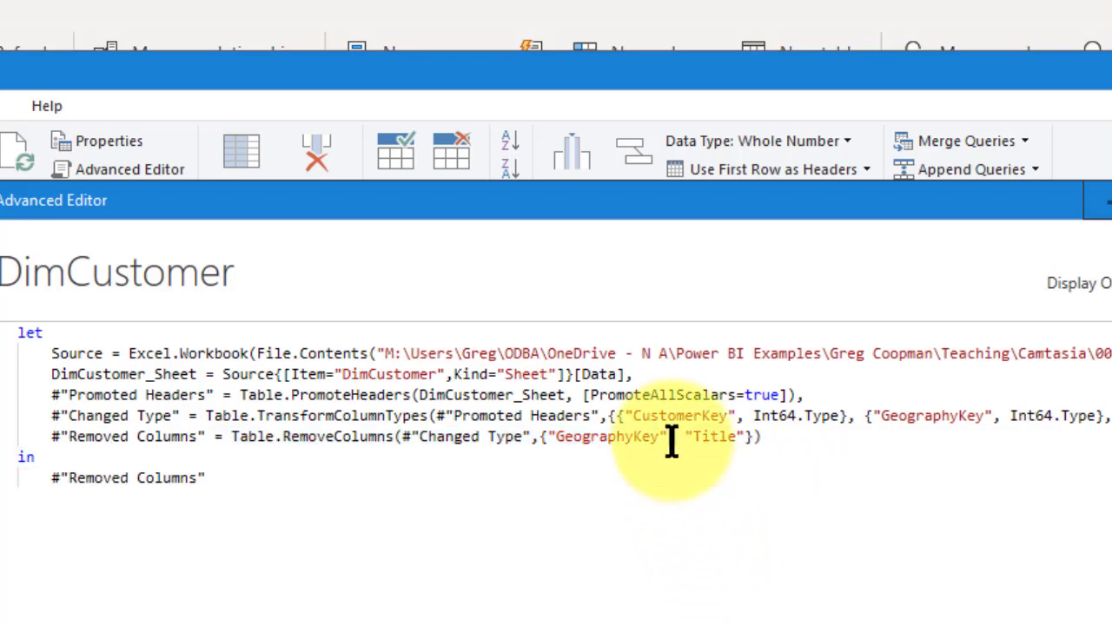
{"action": "key", "text": "BackSpace"}
{"action": "key", "text": "Delete"}
{"action": "key", "text": "Delete"}
{"action": "key", "text": "Delete"}
{"action": "key", "text": "Delete"}
{"action": "key", "text": "Delete"}
{"action": "key", "text": "Delete"}
{"action": "key", "text": "Delete"}
{"action": "key", "text": "Delete"}
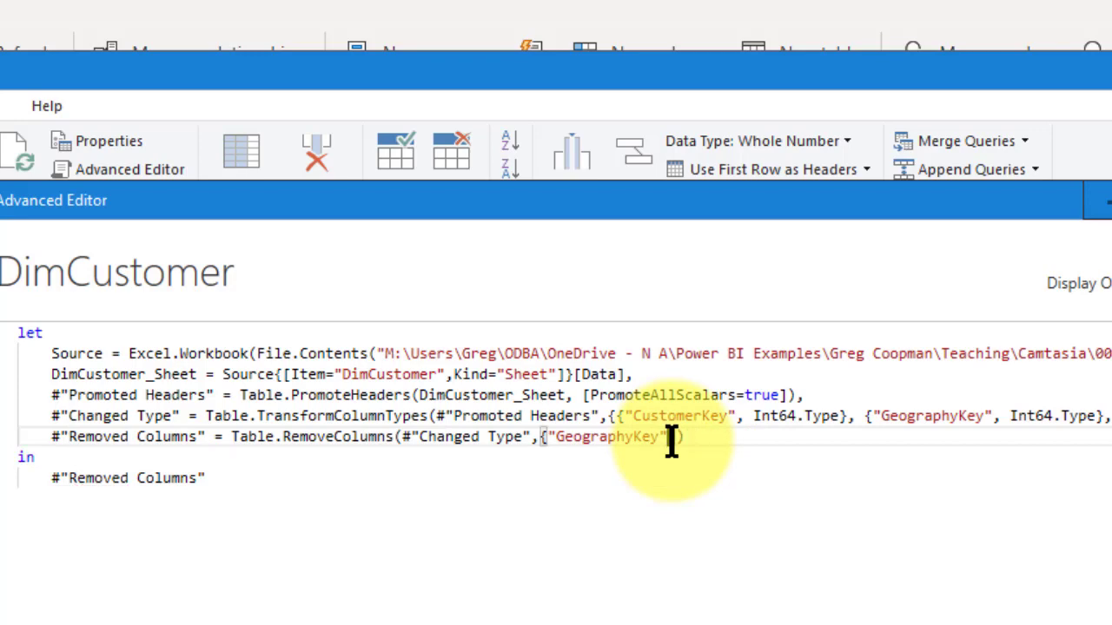
{"action": "left_click", "coordinate": [522, 589]}
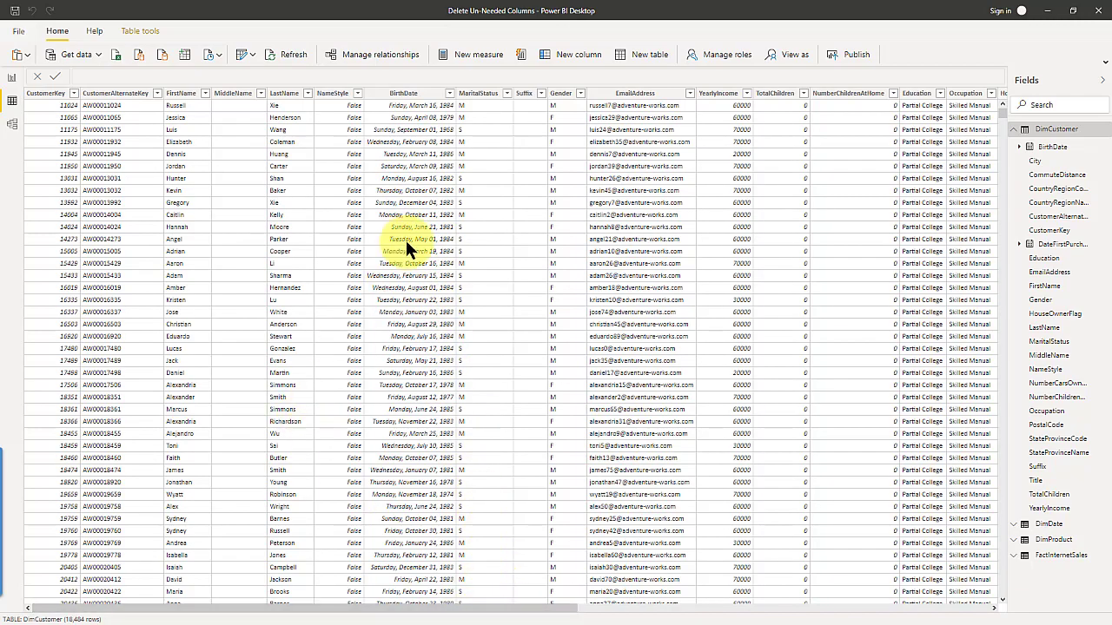
- Locate the restored Title column in the DimCustomer data and filter it to show only Mr
{"action": "left_click_drag", "start_coordinate": [331, 608], "coordinate": [776, 605]}
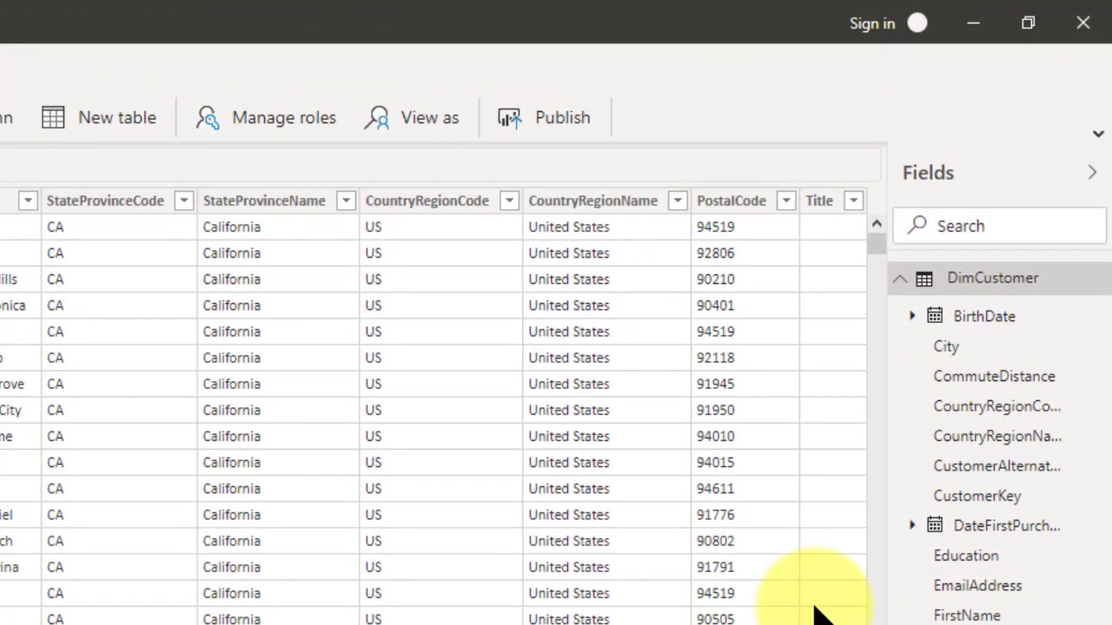
{"action": "left_click", "coordinate": [821, 613]}
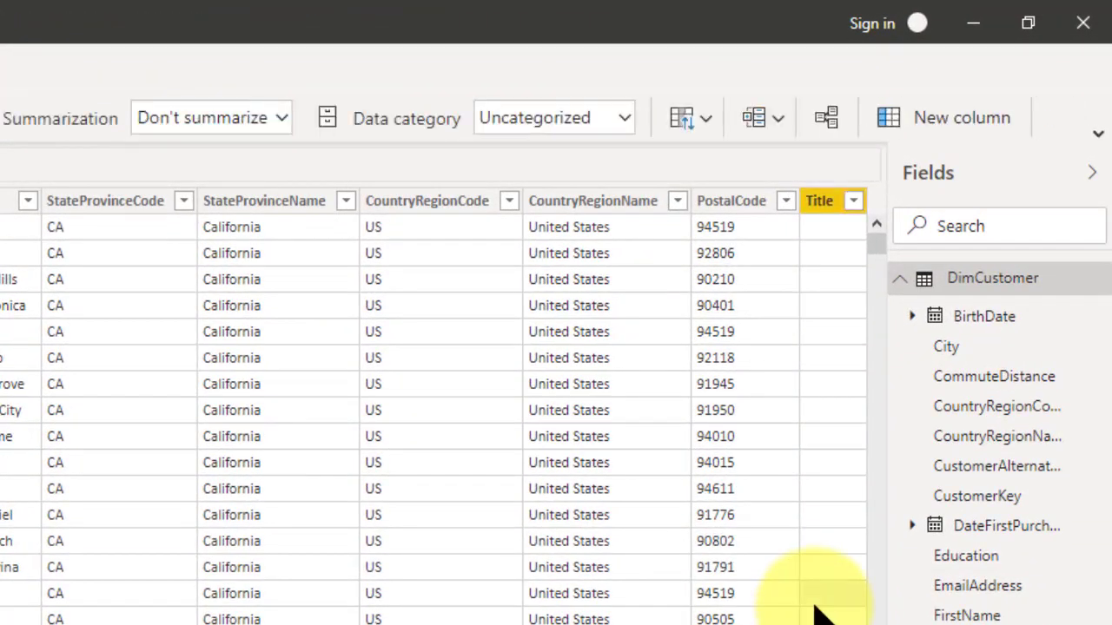
{"action": "left_click_drag", "start_coordinate": [879, 238], "coordinate": [878, 453]}
{"action": "left_click", "coordinate": [877, 513]}
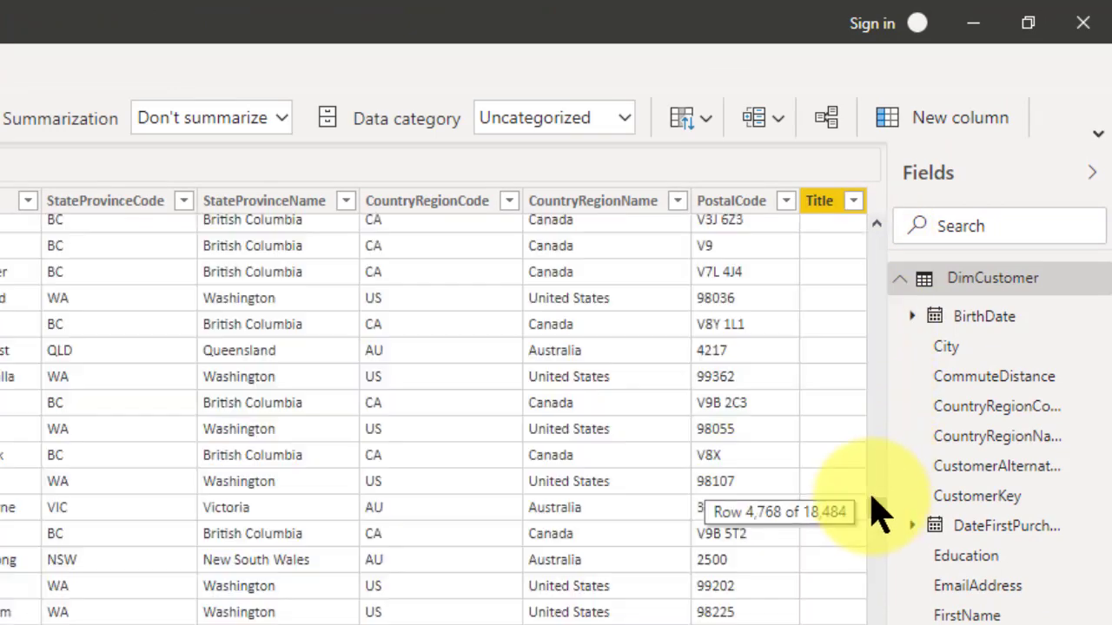
{"action": "left_click", "coordinate": [854, 202]}
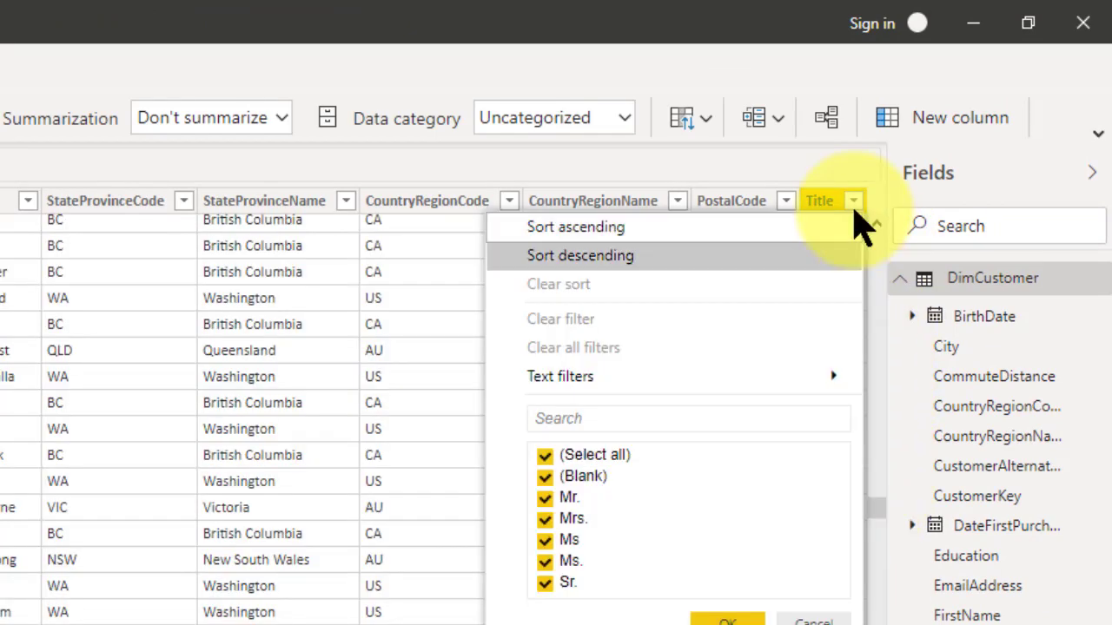
{"action": "left_click", "coordinate": [547, 457]}
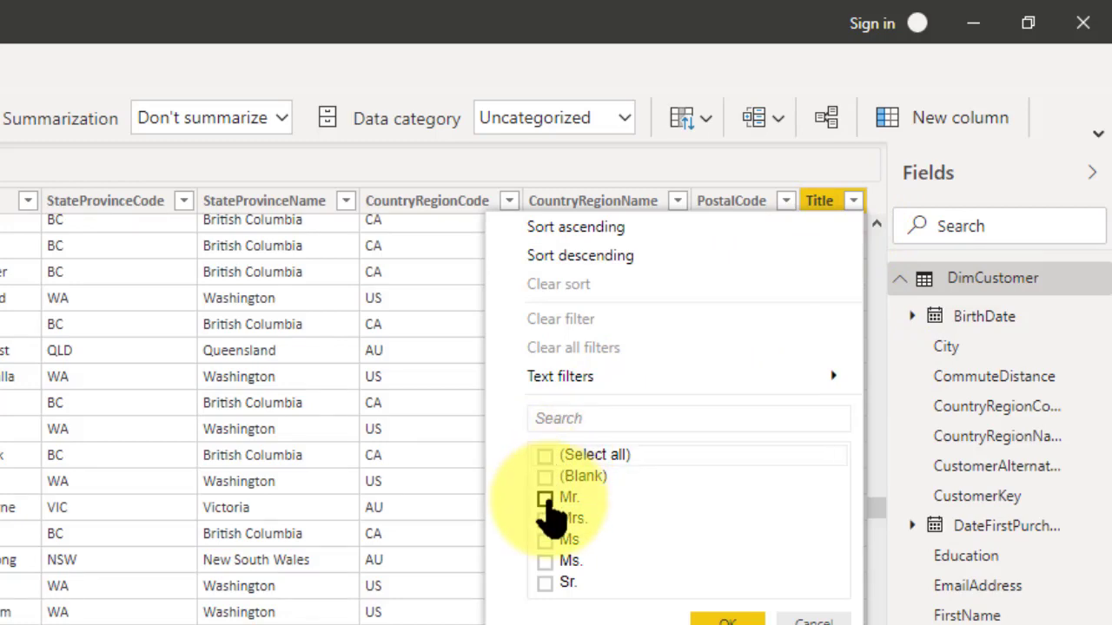
{"action": "left_click", "coordinate": [544, 497]}
{"action": "left_click", "coordinate": [728, 621]}
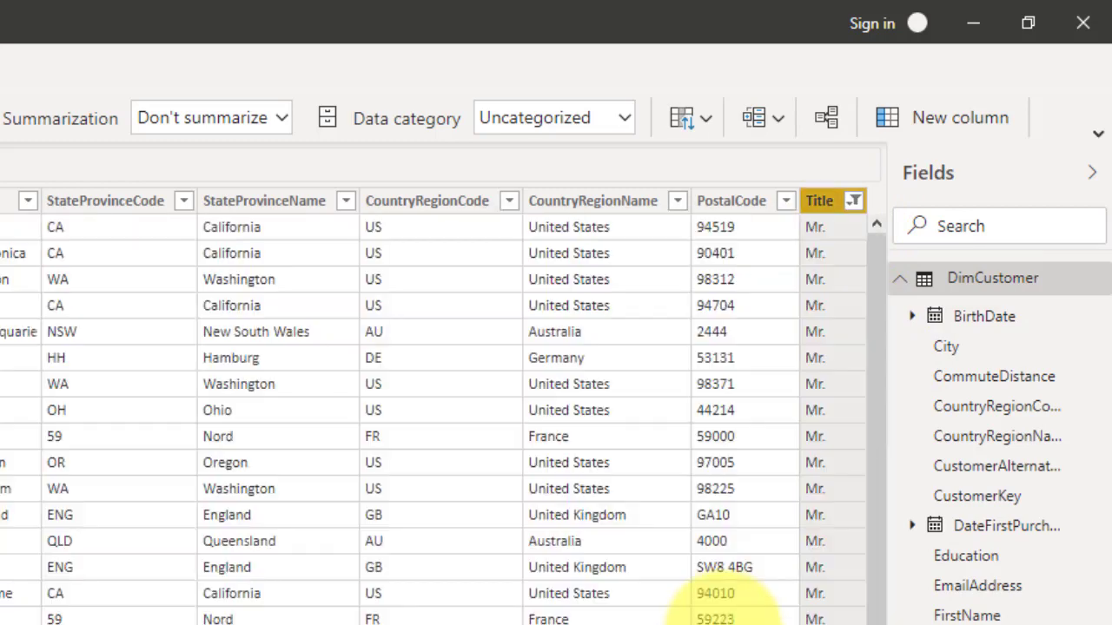